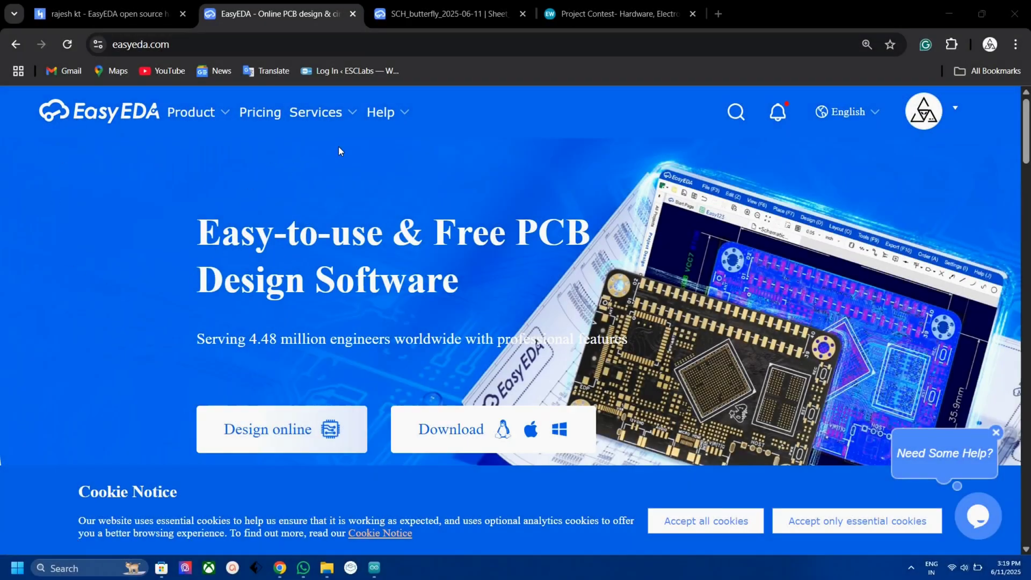
Open the SCH_butterfly schematic with side panels hidden, zoomed to show the whole two-transistor flasher.
click(288, 438)
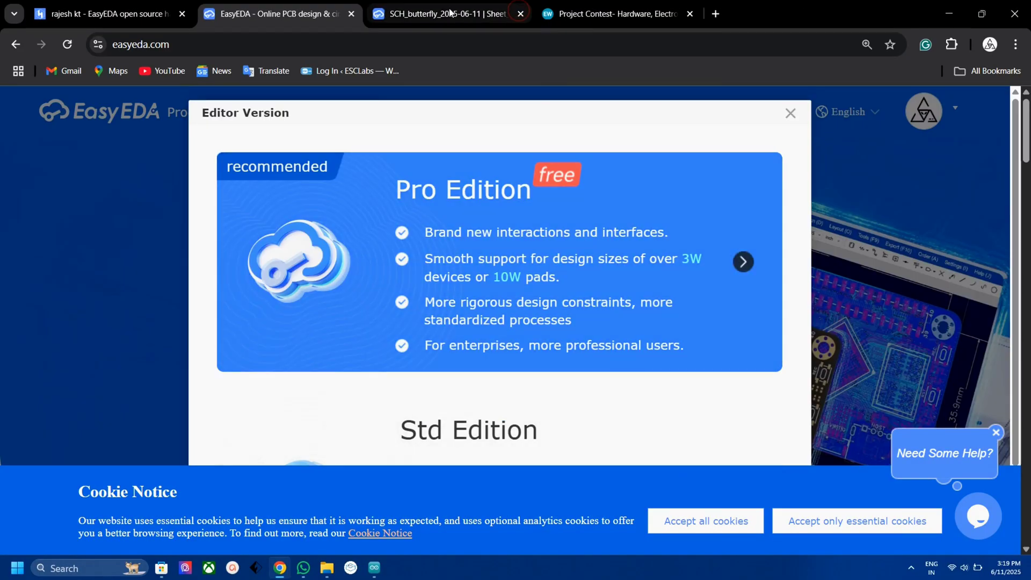
click(449, 12)
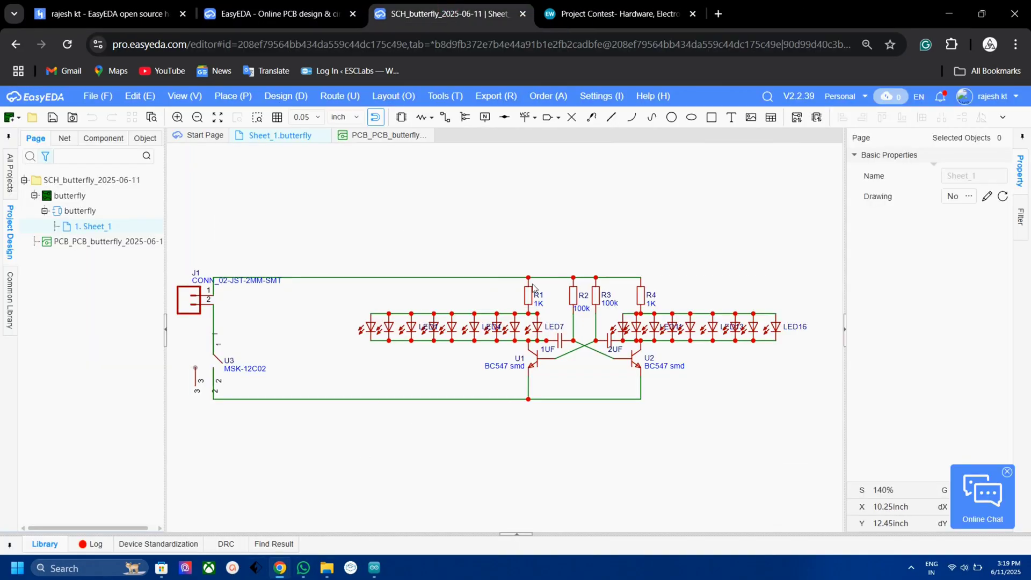
click(165, 329)
scroll(631, 358, up, 5)
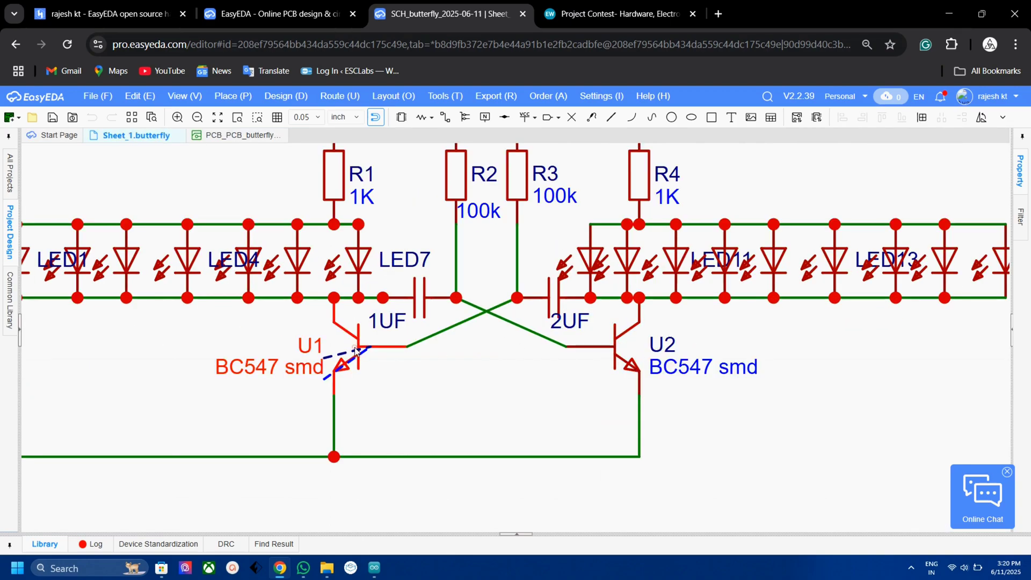
scroll(511, 398, down, 2)
scroll(511, 397, down, 3)
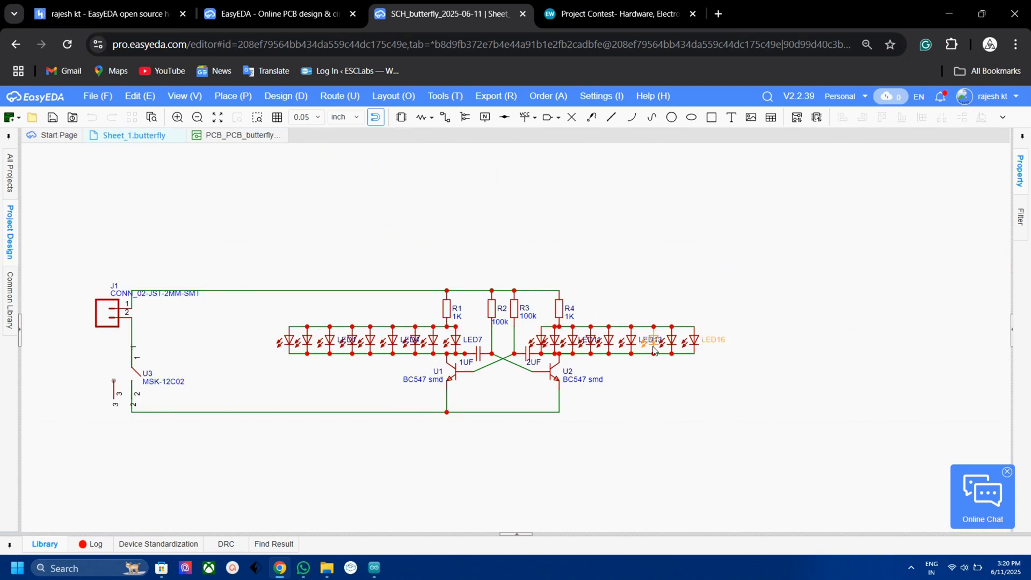
Switch to the PCB_PCB_butterfly layout and zoom in on the board.
scroll(654, 349, up, 3)
click(239, 135)
scroll(474, 298, up, 3)
scroll(544, 296, up, 3)
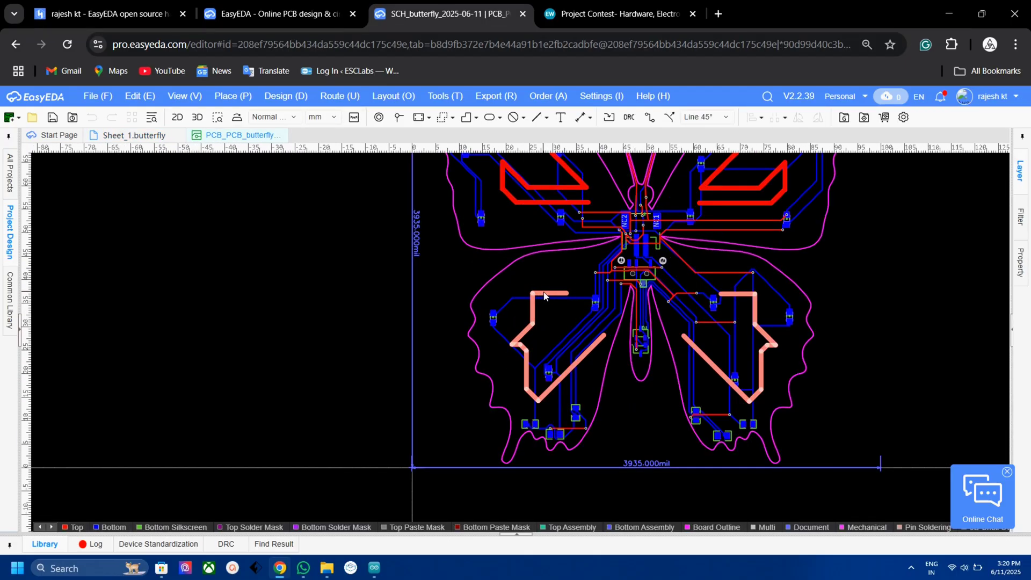
scroll(489, 294, up, 5)
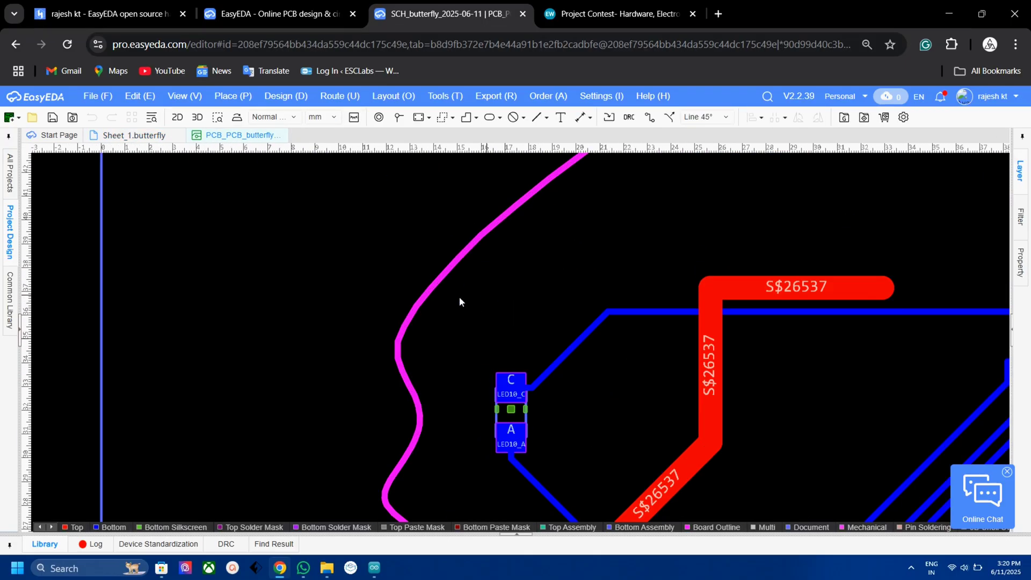
Select the 3935-mil butterfly board outline and zoom in and out across the layout.
click(428, 297)
scroll(427, 299, up, 3)
scroll(427, 300, up, 2)
scroll(427, 299, down, 3)
scroll(427, 299, down, 5)
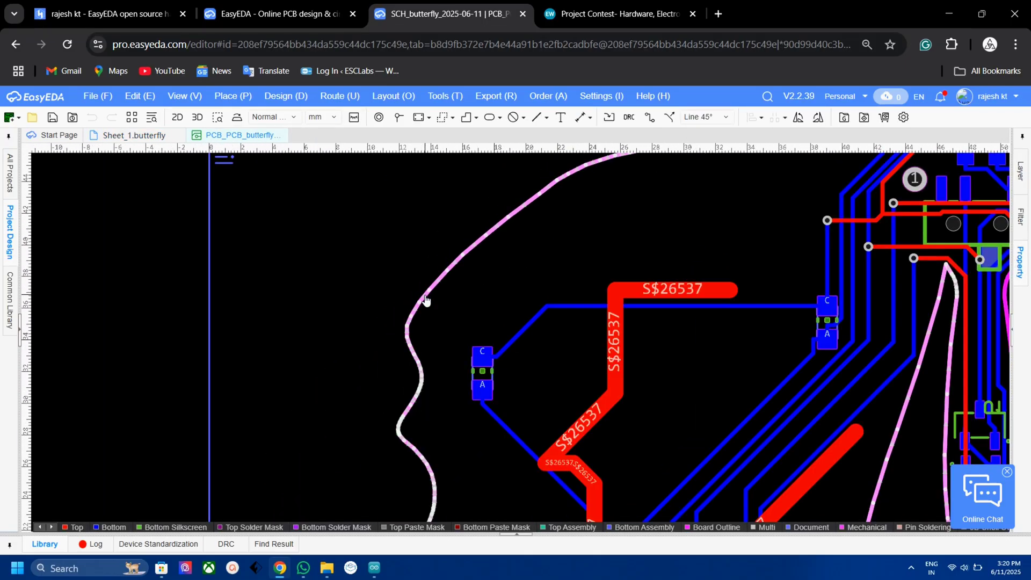
scroll(426, 300, up, 2)
scroll(426, 300, down, 4)
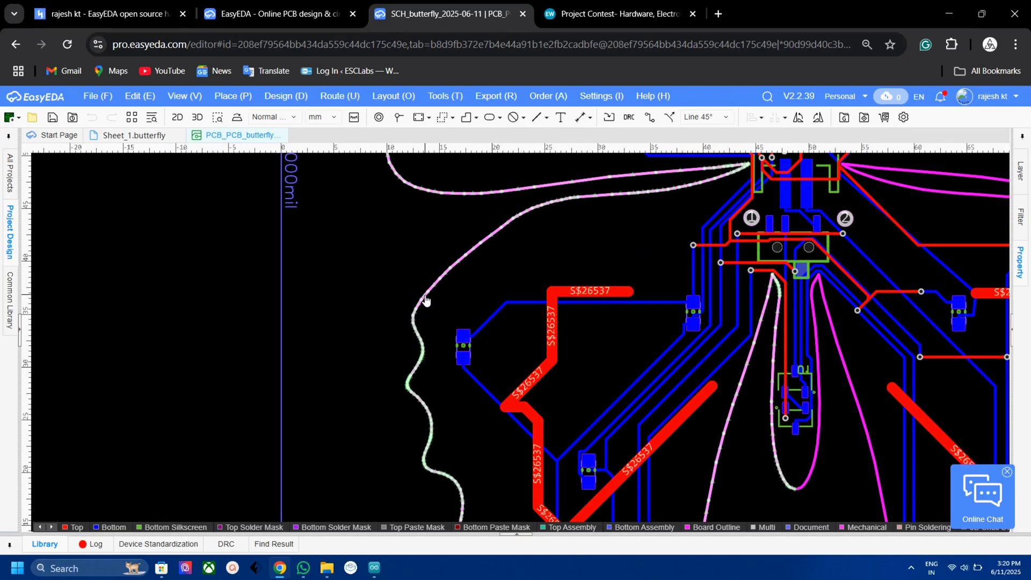
scroll(426, 300, down, 2)
scroll(532, 304, down, 2)
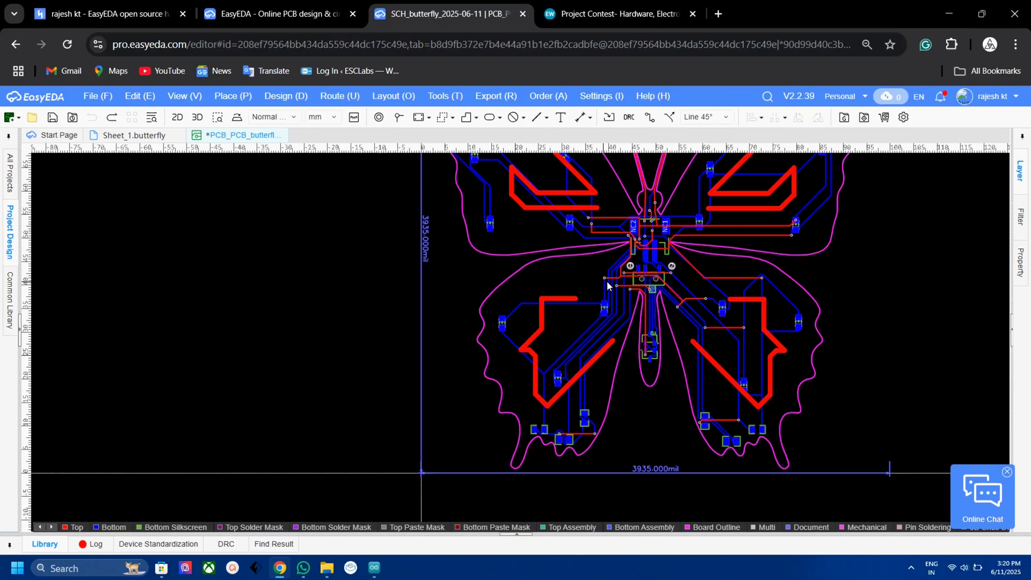
scroll(584, 288, up, 1)
scroll(584, 289, down, 5)
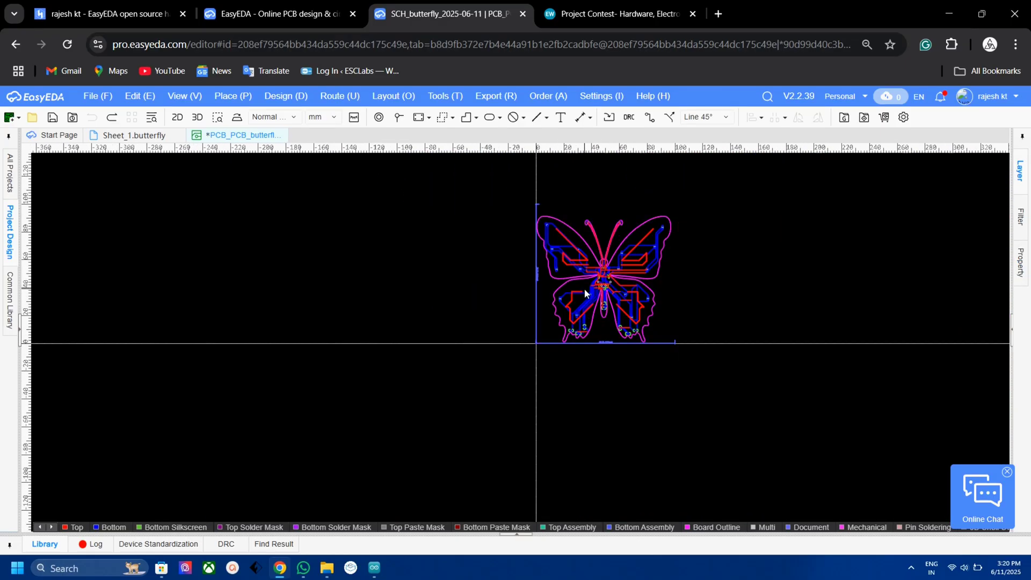
scroll(585, 288, up, 1)
scroll(584, 288, up, 2)
Pan across the butterfly board to inspect its routed traces and LED pads.
right_drag(821, 250, 782, 336)
scroll(607, 282, up, 1)
scroll(608, 279, up, 3)
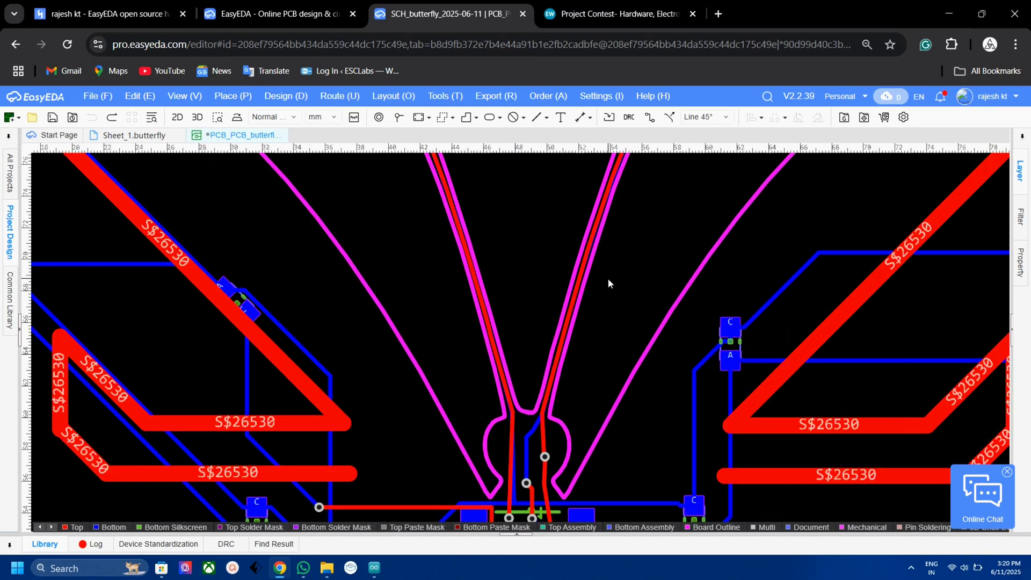
scroll(608, 280, down, 3)
scroll(375, 405, up, 2)
scroll(375, 405, down, 3)
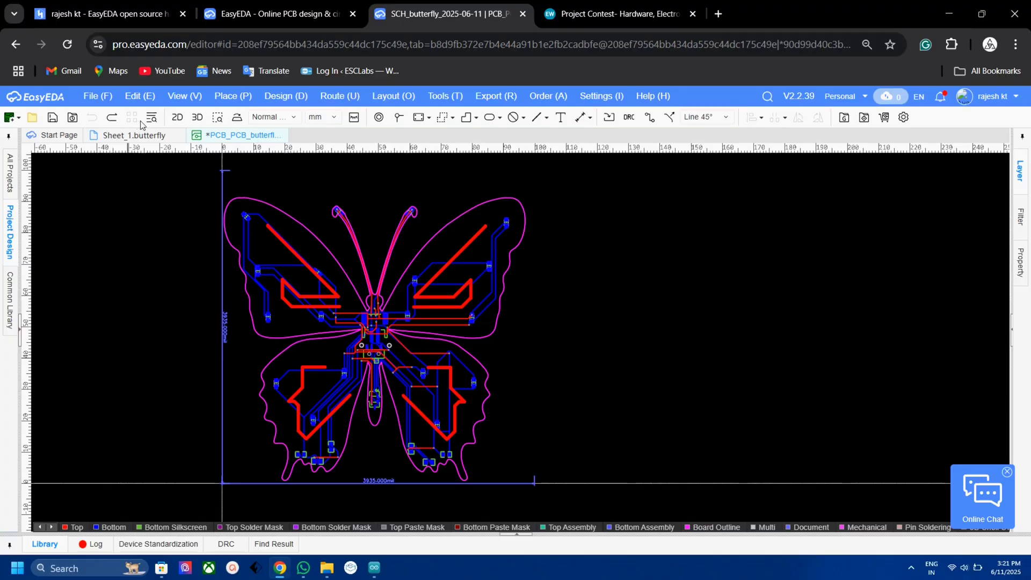
Preview the butterfly board in 3D, then start a PCB order, which raises an incomplete-connection warning.
key(3)
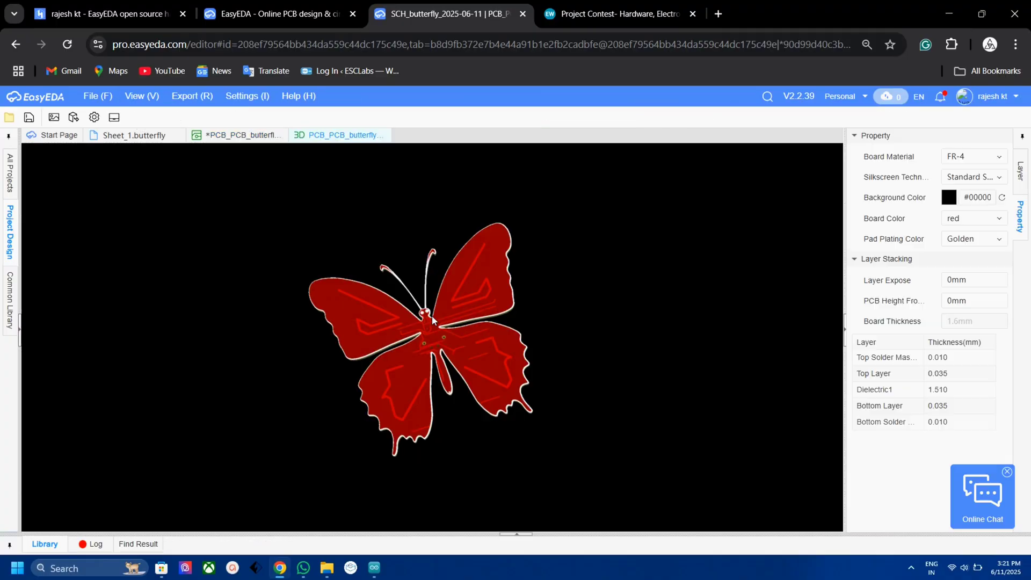
middle_drag(377, 351, 429, 335)
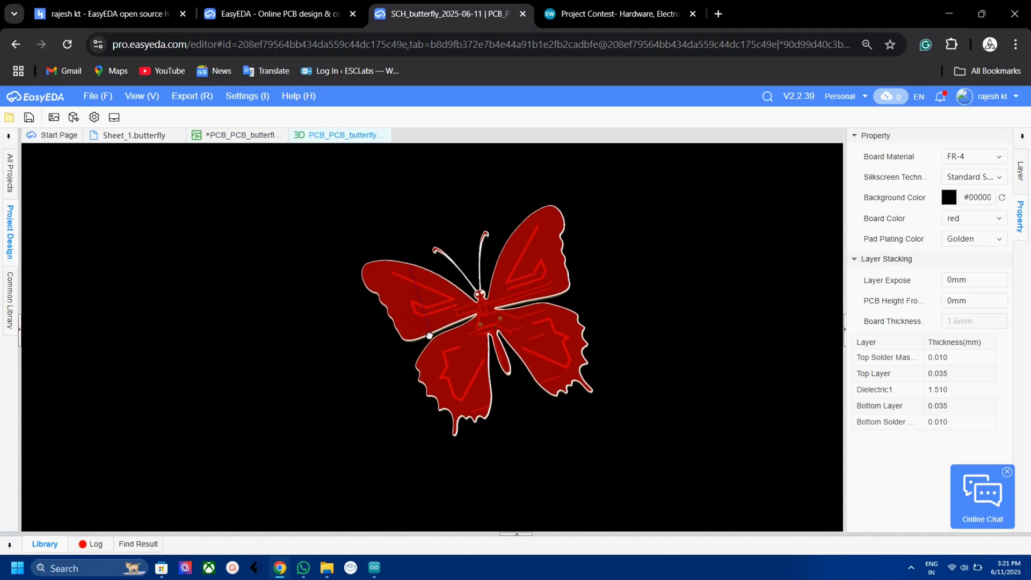
mouse_move(439, 371)
mouse_down()
mouse_move(479, 305)
mouse_move(491, 213)
mouse_move(513, 292)
mouse_move(492, 373)
mouse_move(443, 411)
mouse_move(412, 382)
mouse_move(431, 388)
mouse_move(426, 400)
mouse_up()
scroll(500, 339, down, 5)
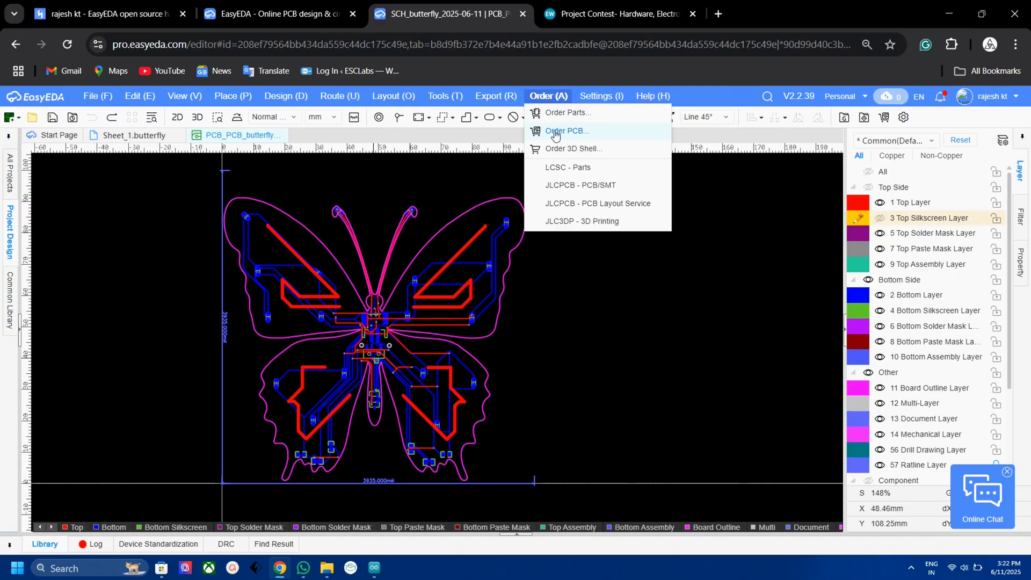
click(556, 132)
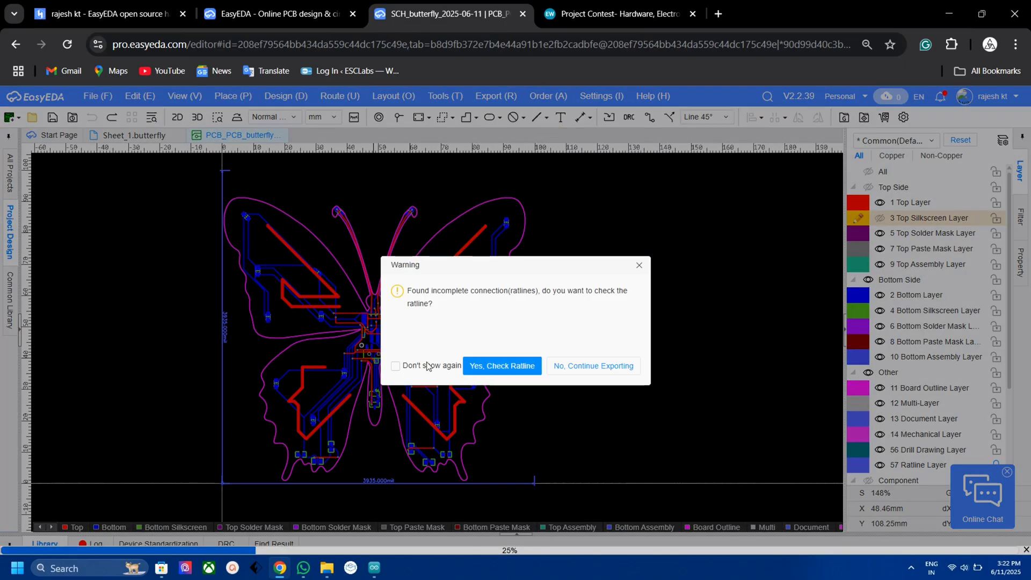
Continue exporting past the unrouted-connection warning and set the JLCPCB quote to Flex base material.
click(557, 371)
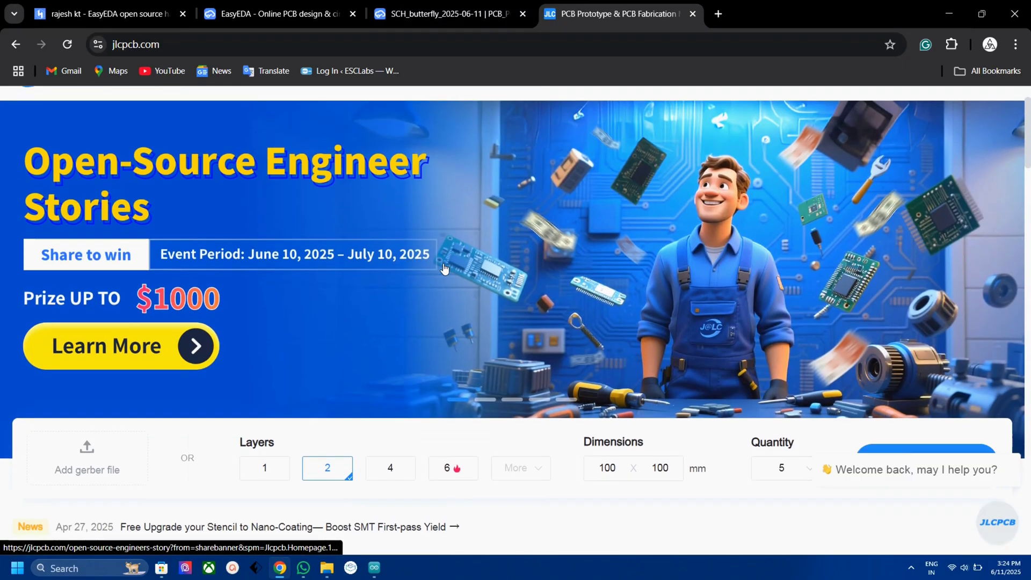
scroll(444, 267, down, 8)
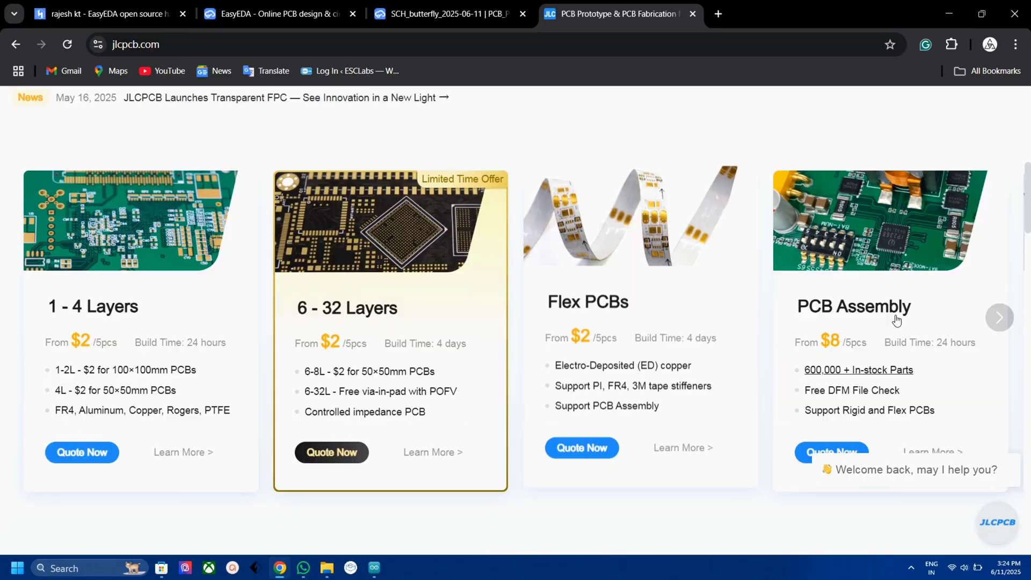
click(997, 317)
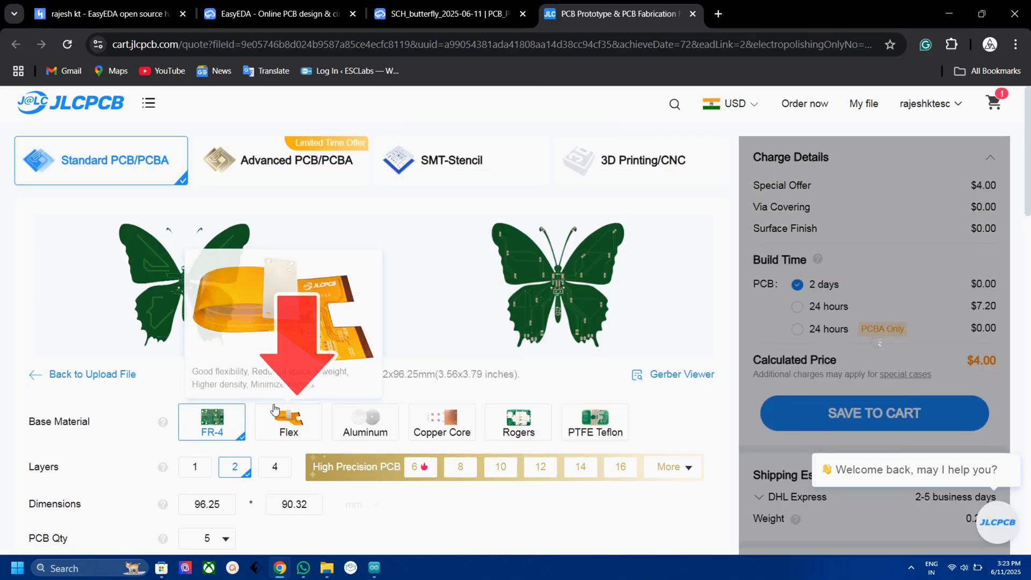
click(288, 429)
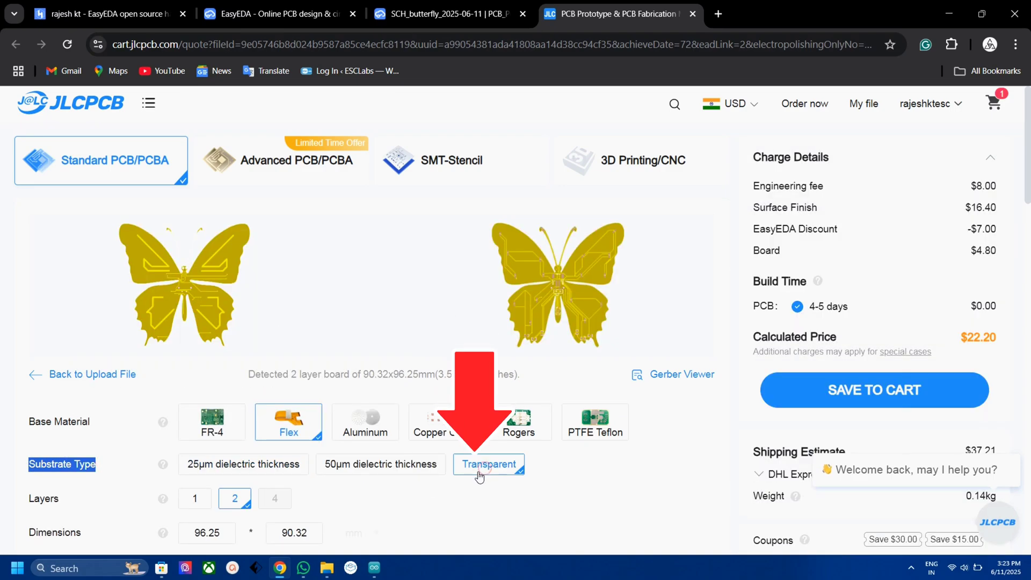
Review the remaining quote options and keep DHL Express shipping for the $31.30 flex board.
scroll(118, 280, down, 10)
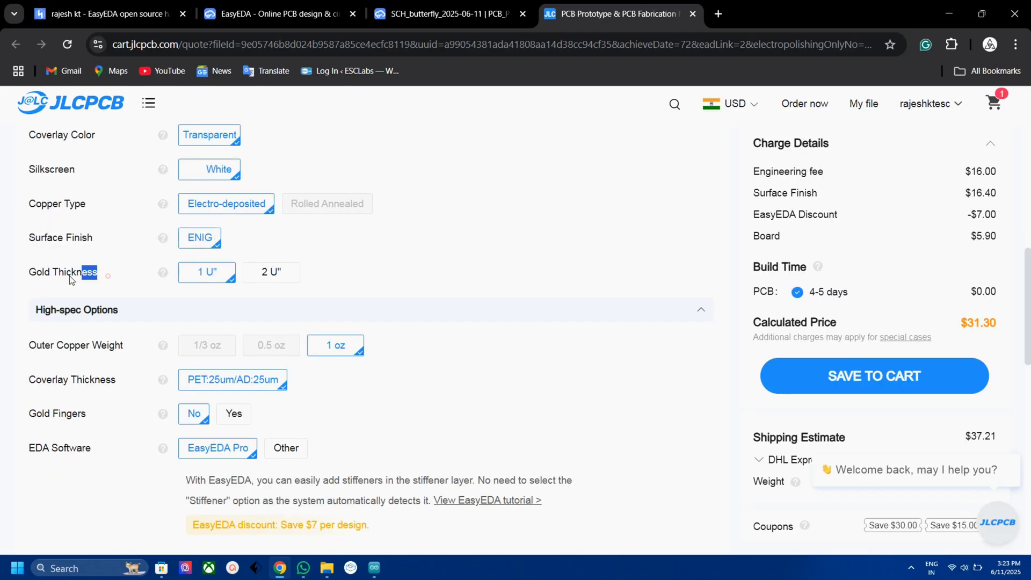
scroll(81, 298, down, 8)
click(763, 424)
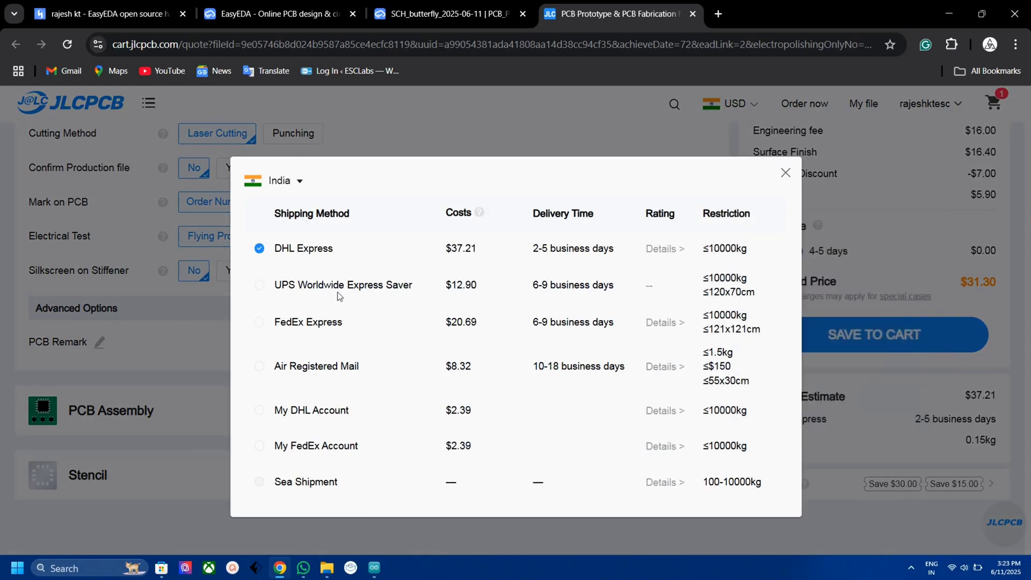
click(324, 251)
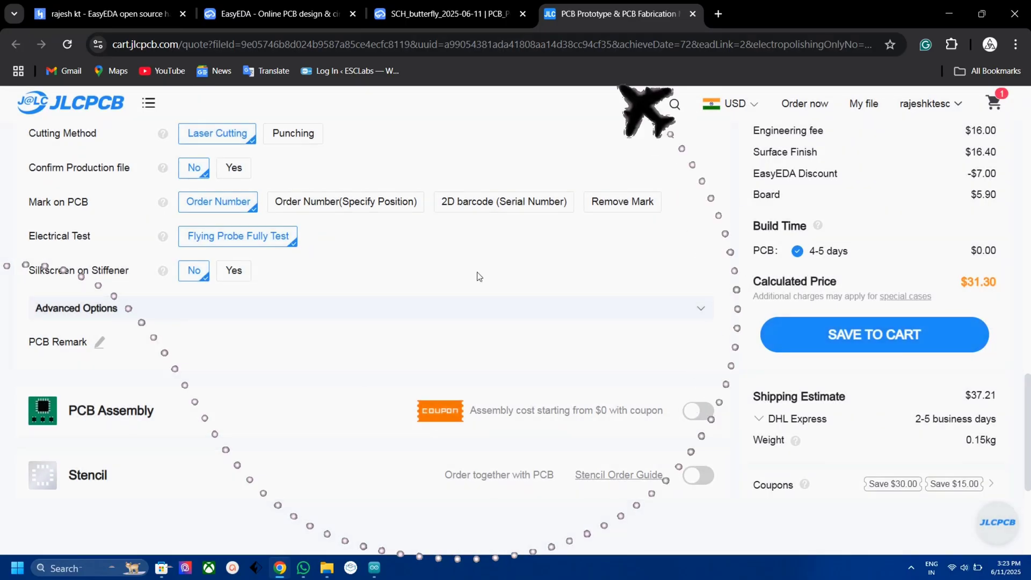